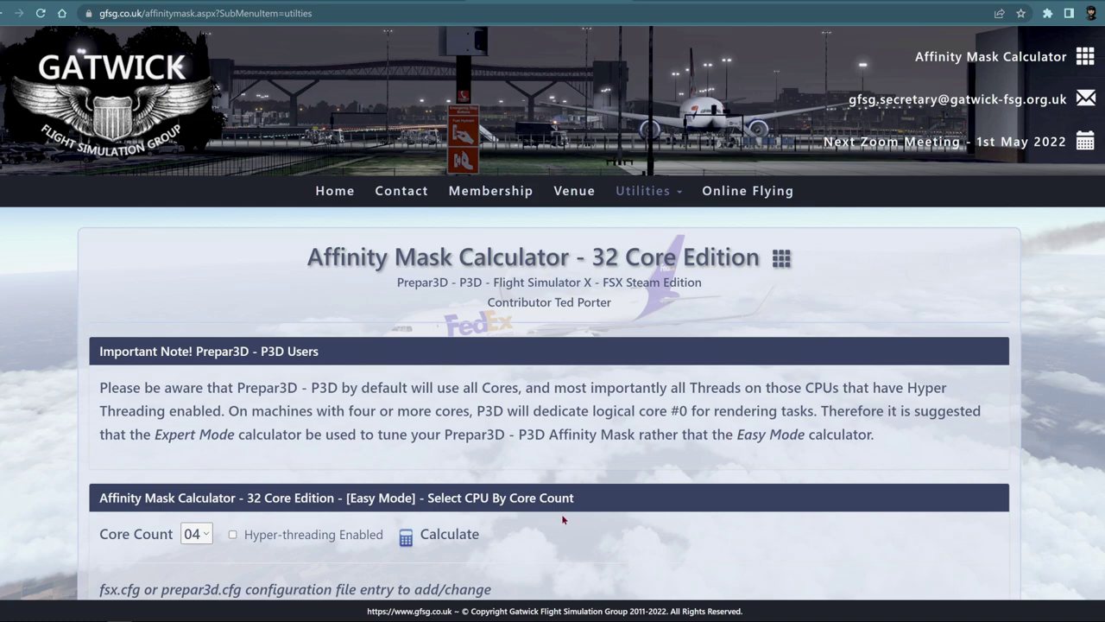
- Bring up Prepar3D.cfg beside the calculator, showing AffinityMask=255 and P3DCoreAffinityMask=252
left_click(613, 611)
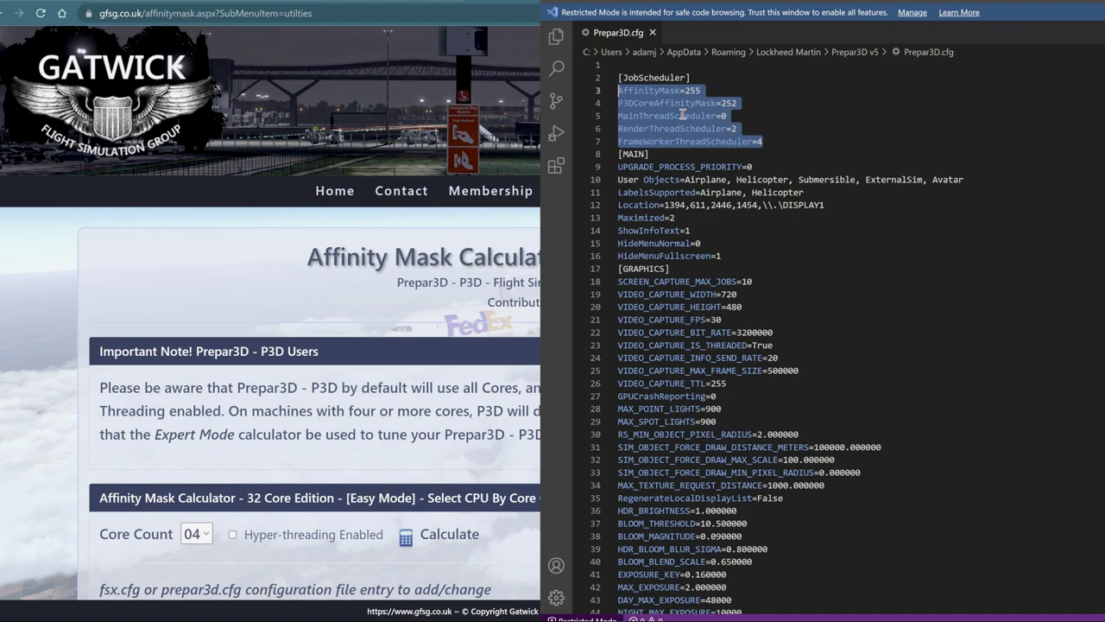
- Open Task Manager's CPU view to confirm 4 cores and 8 logical processors
mouse_move(700, 616)
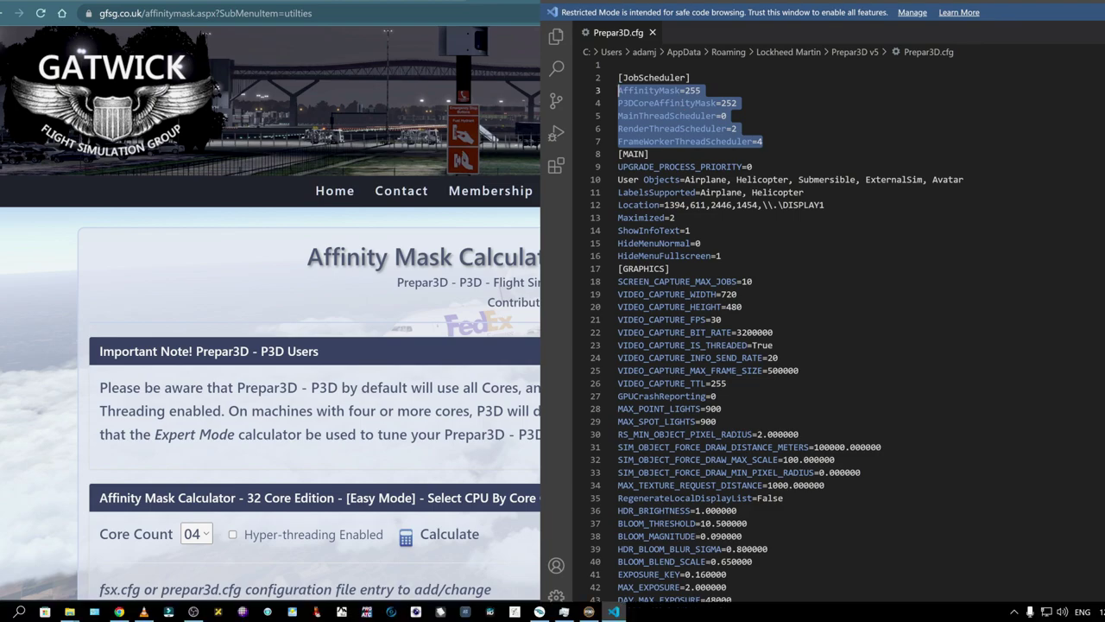
left_click(564, 611)
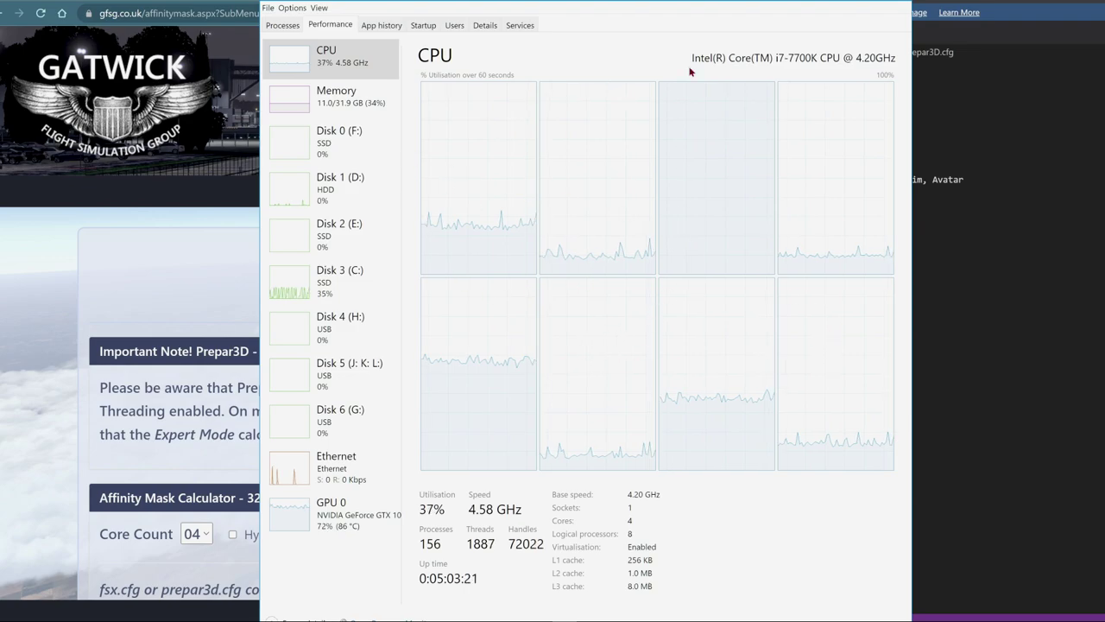
- Minimize Task Manager to return to the Prepar3D.cfg editor
left_click(820, 12)
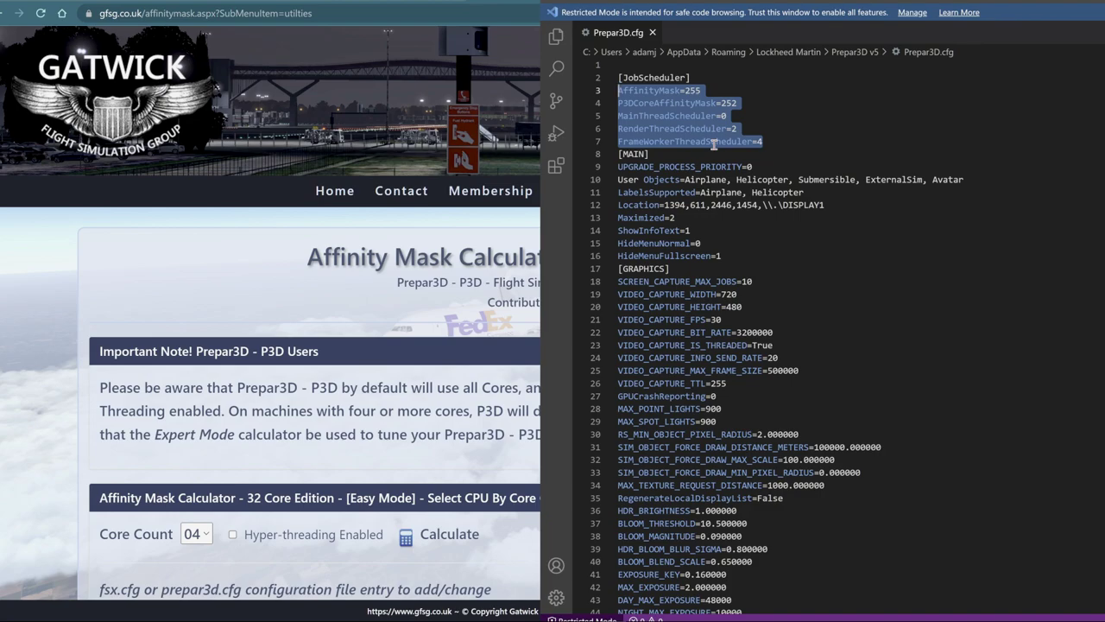
- Copy [JobScheduler] lines 3–7 of Prepar3D.cfg and close the VS Code window
left_click(737, 103)
left_click_drag(736, 102, 723, 103)
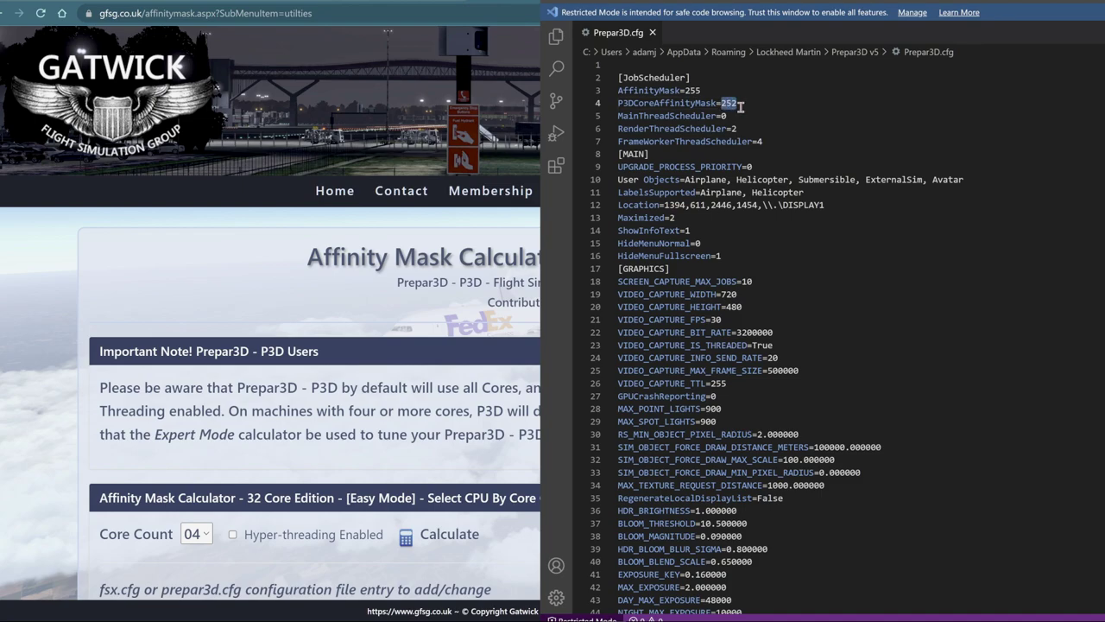
left_click(772, 144)
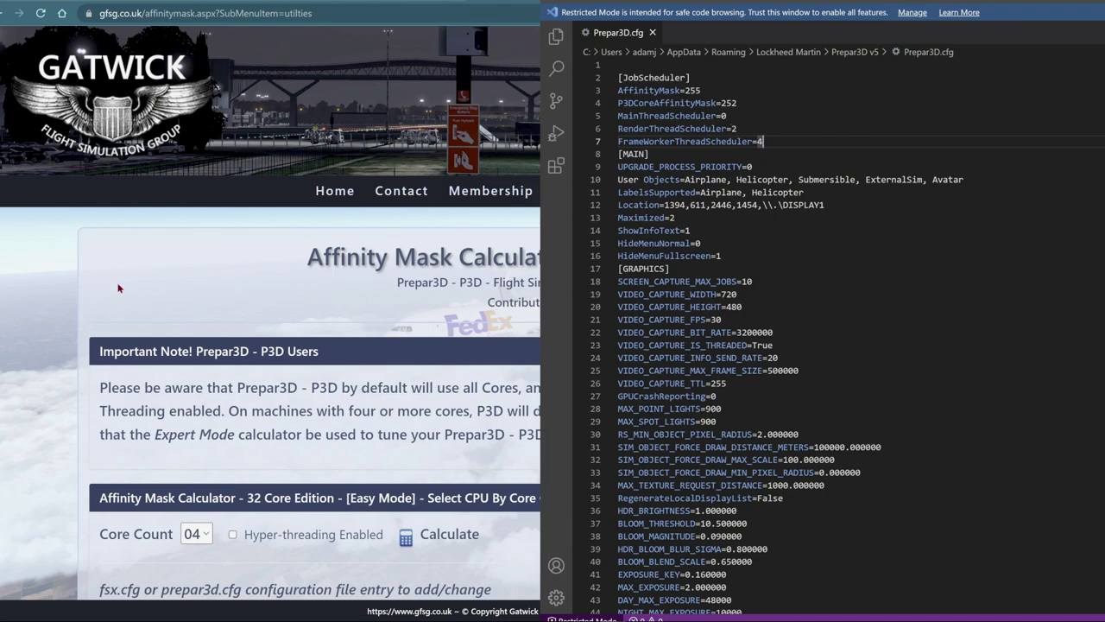
left_click_drag(765, 141, 614, 95)
right_click(649, 100)
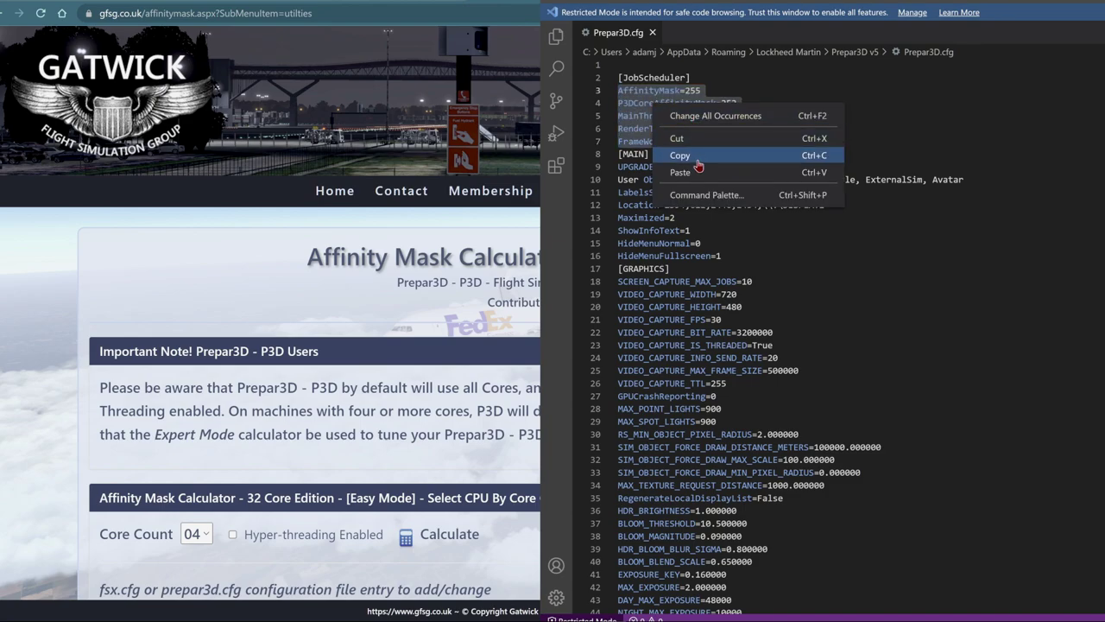
left_click(690, 152)
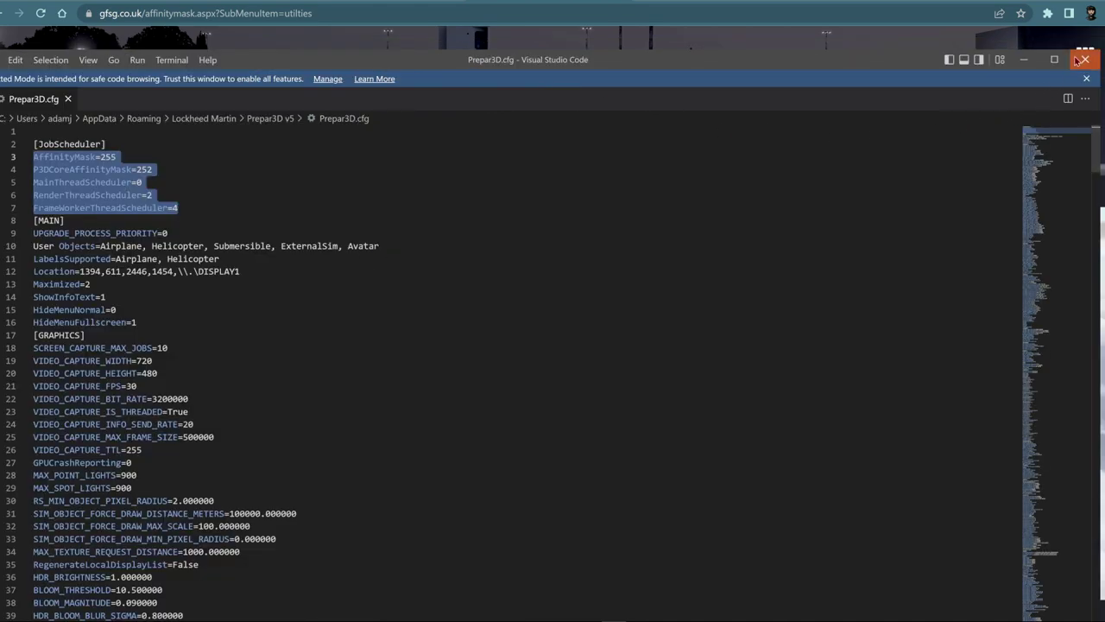
left_click(1084, 59)
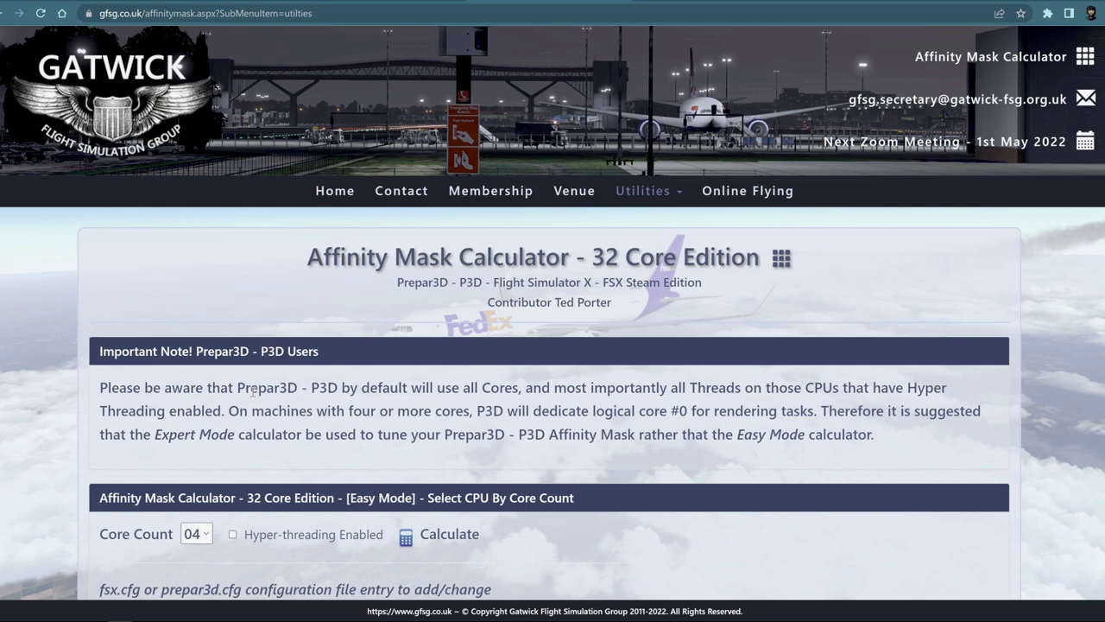
- Calculate the 4-core Easy Mode mask without hyper-threading, giving AffinityMask=14
scroll(415, 404, "down", 4)
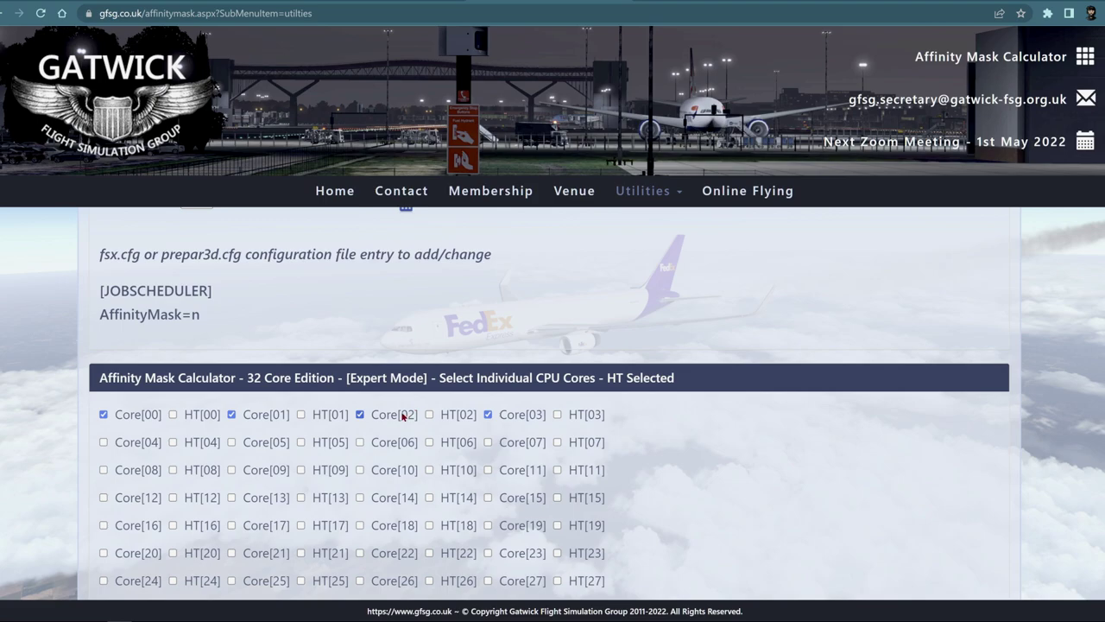
scroll(305, 363, "up", 4)
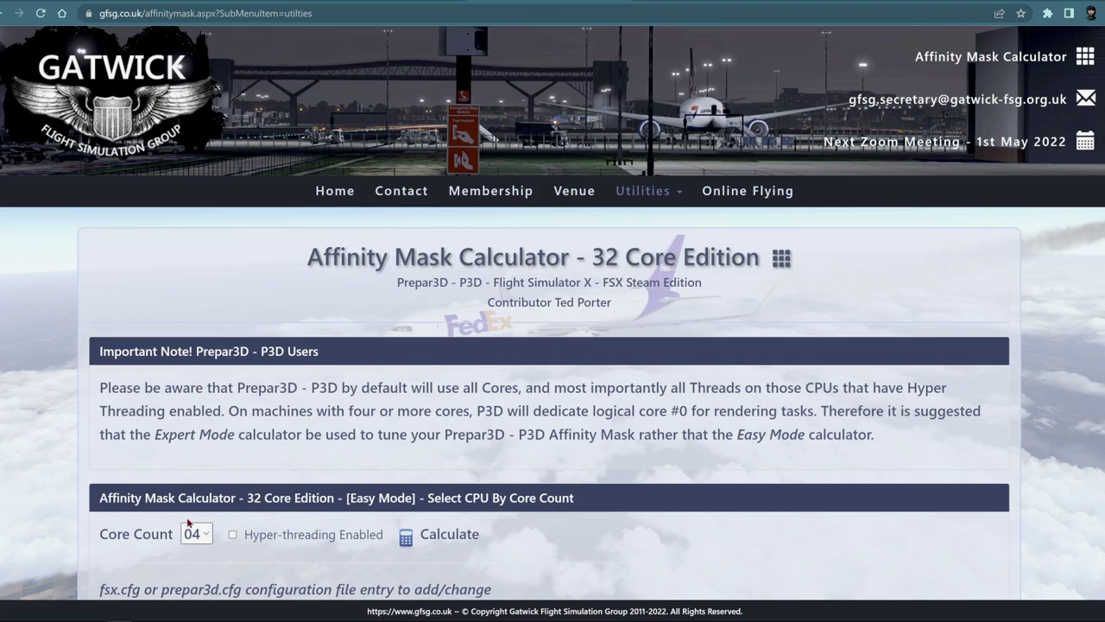
left_click(408, 537)
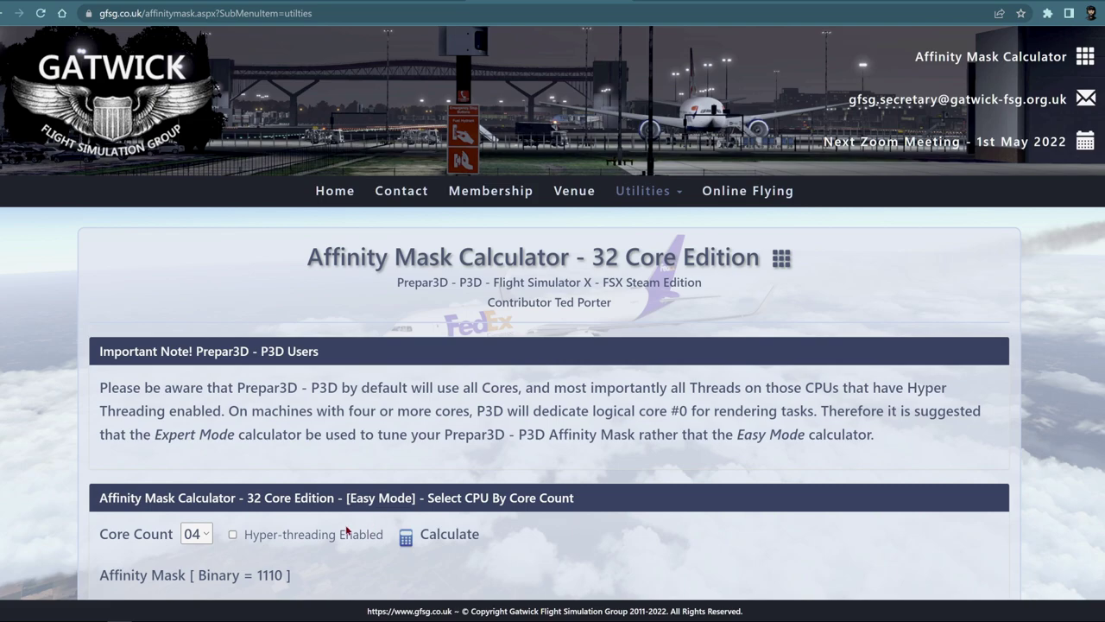
scroll(363, 532, "down", 3)
left_click_drag(219, 430, 90, 428)
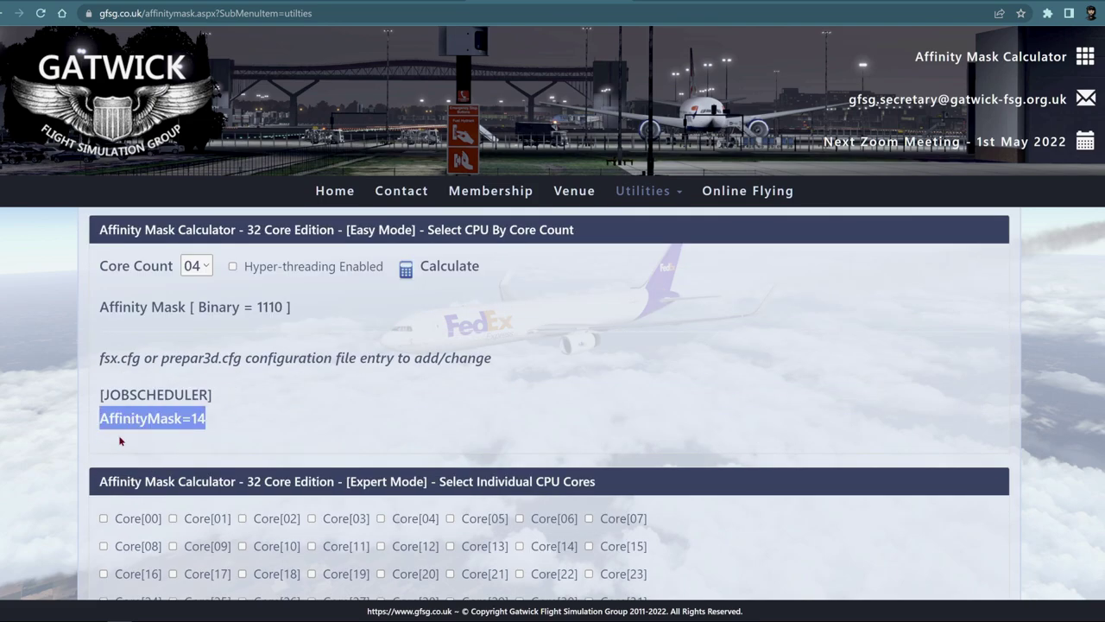
- Enable hyper-threading and recalculate, giving AffinityMask=252 (binary 11111100)
left_click(231, 266)
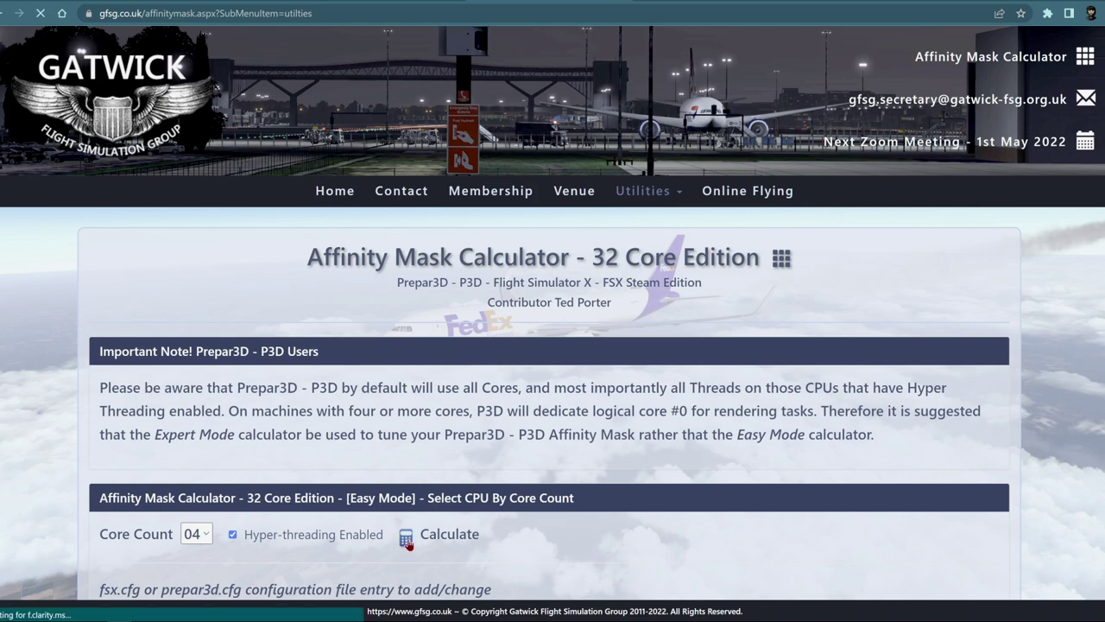
left_click(404, 537)
scroll(87, 466, "down", 2)
left_click_drag(257, 498, 78, 481)
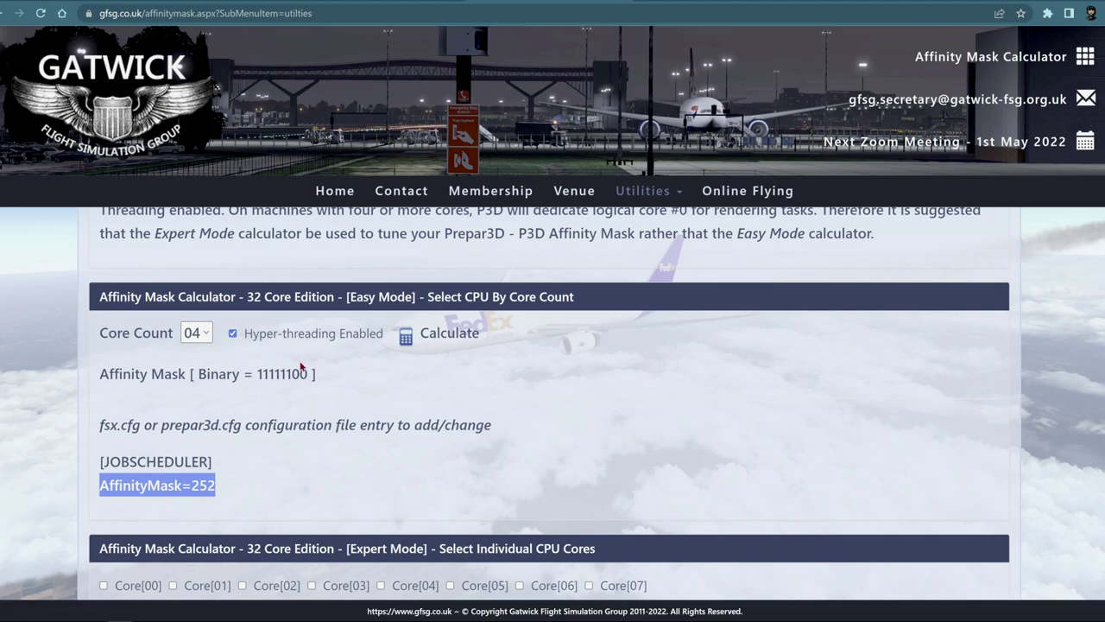
scroll(298, 359, "down", 3)
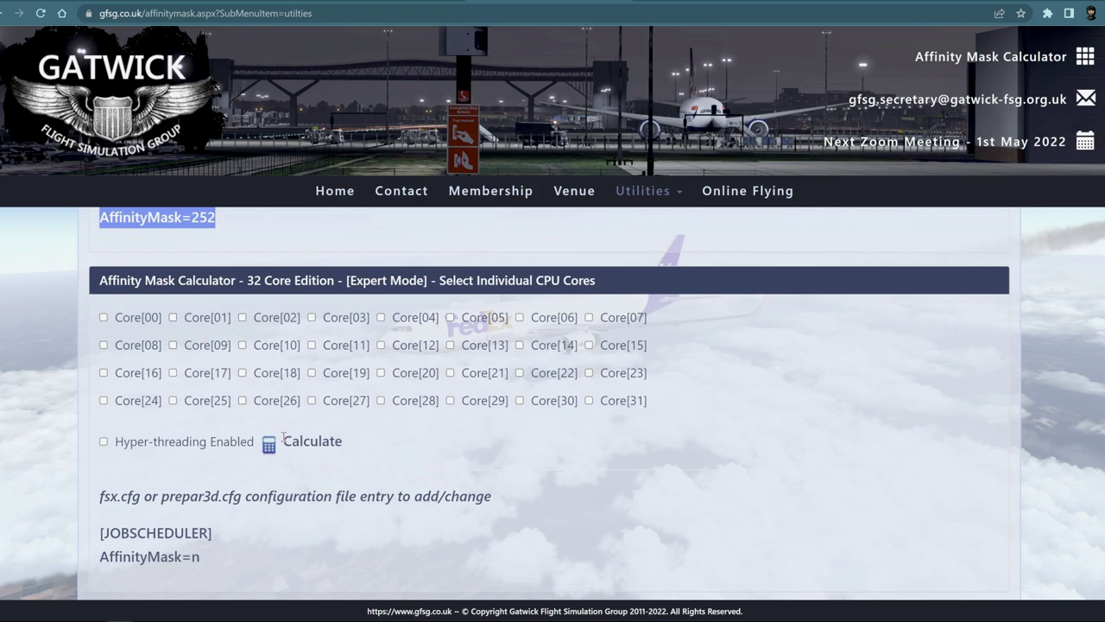
- Enable hyper-threading in Expert Mode and tick Core[00]–Core[03] plus HT[00]–HT[03]
left_click(110, 441)
scroll(358, 470, "down", 7)
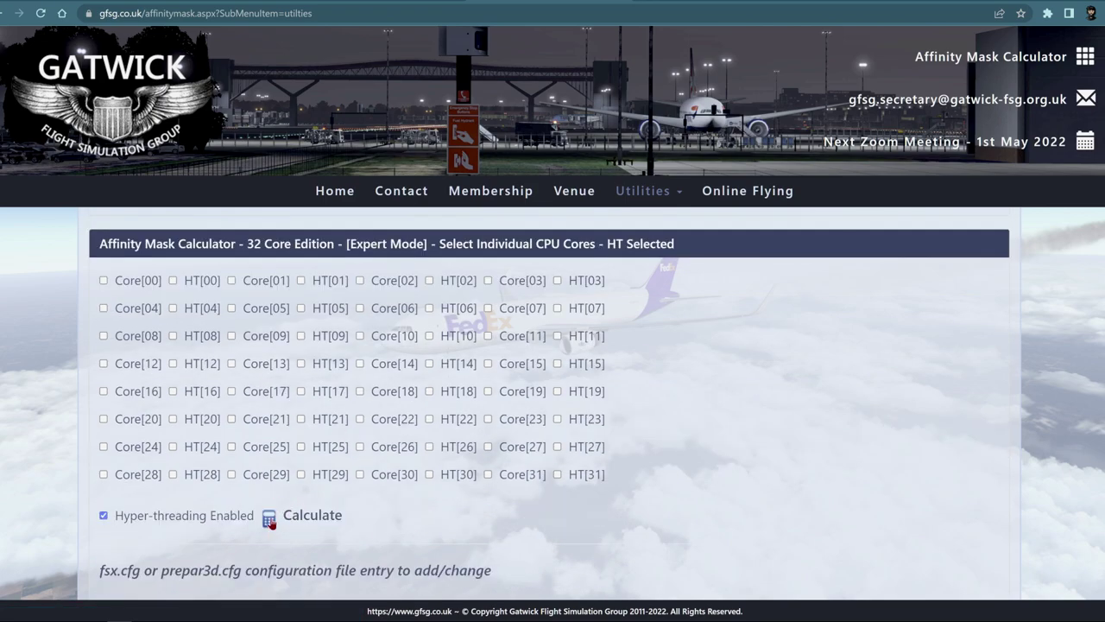
left_click(271, 518)
left_click(104, 279)
left_click(173, 280)
left_click(231, 280)
left_click(300, 280)
left_click(360, 280)
left_click(429, 281)
left_click(488, 281)
left_click(558, 281)
- Calculate the Expert Mode mask for all eight selected threads
left_click(288, 514)
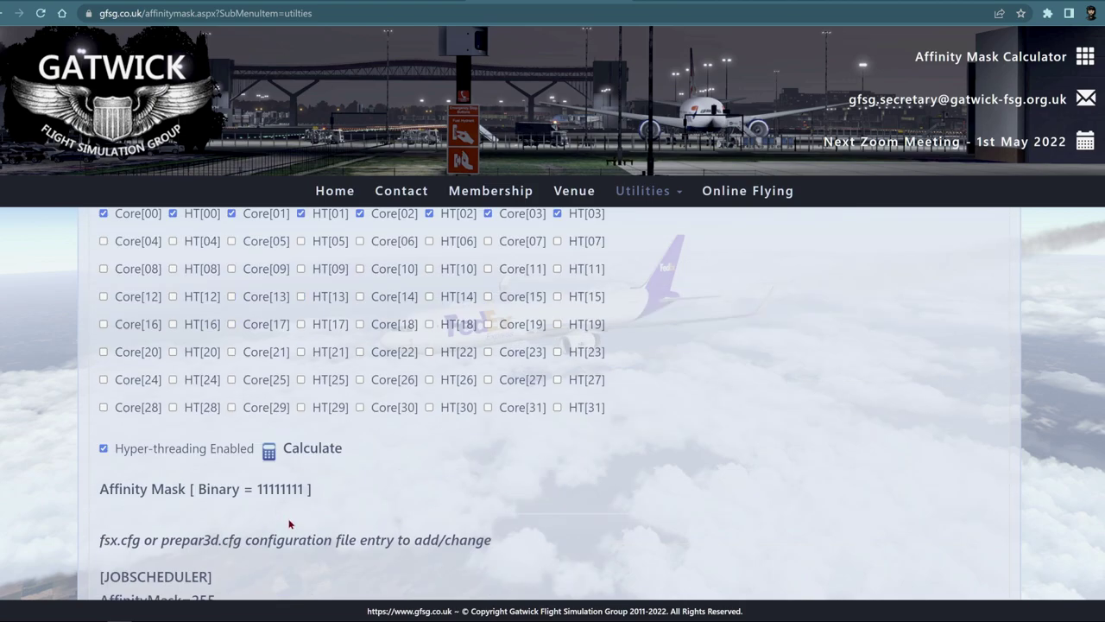
scroll(292, 526, "down", 1)
left_click_drag(239, 535, 98, 532)
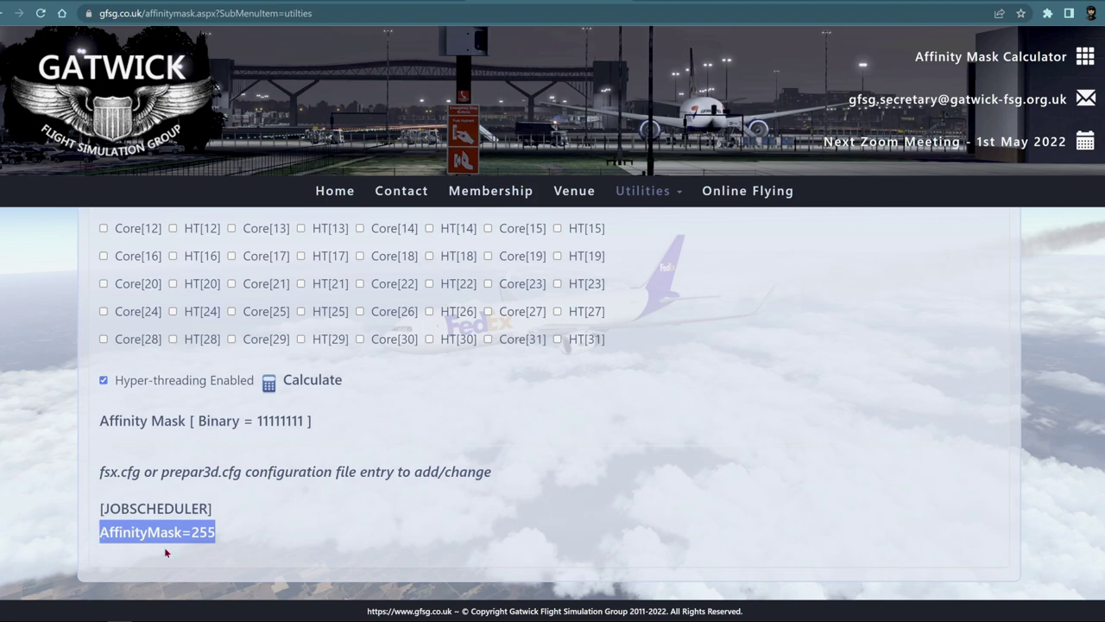
scroll(229, 545, "up", 2)
scroll(229, 546, "up", 1)
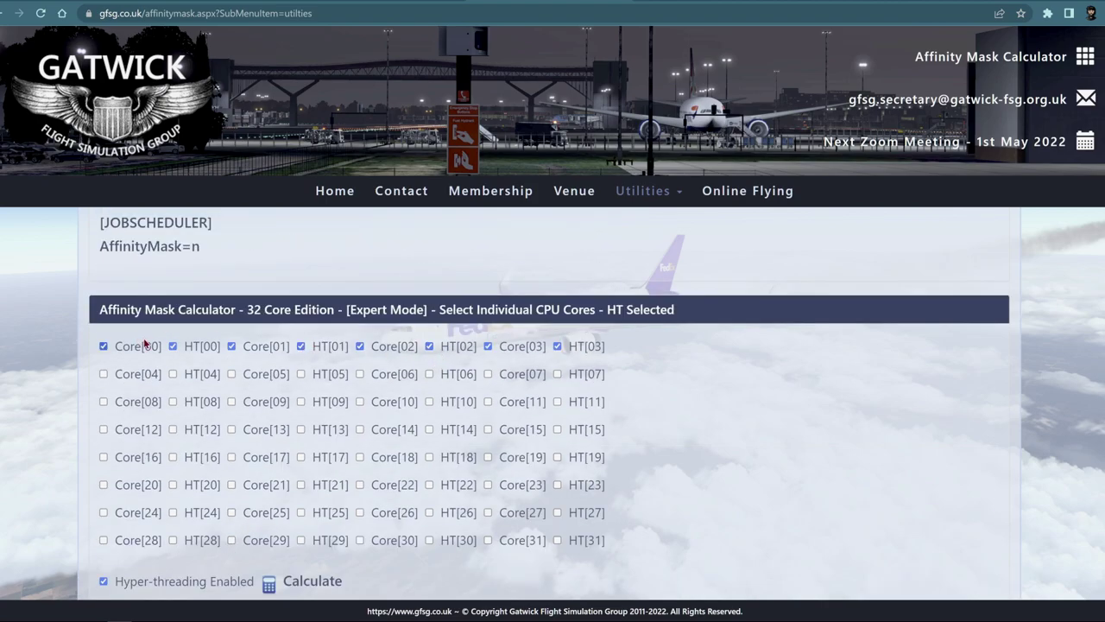
- Untick HT[00]–HT[03] and recalculate, giving AffinityMask=85 (binary 1010101)
left_click(172, 347)
left_click(300, 346)
left_click(429, 346)
left_click(556, 346)
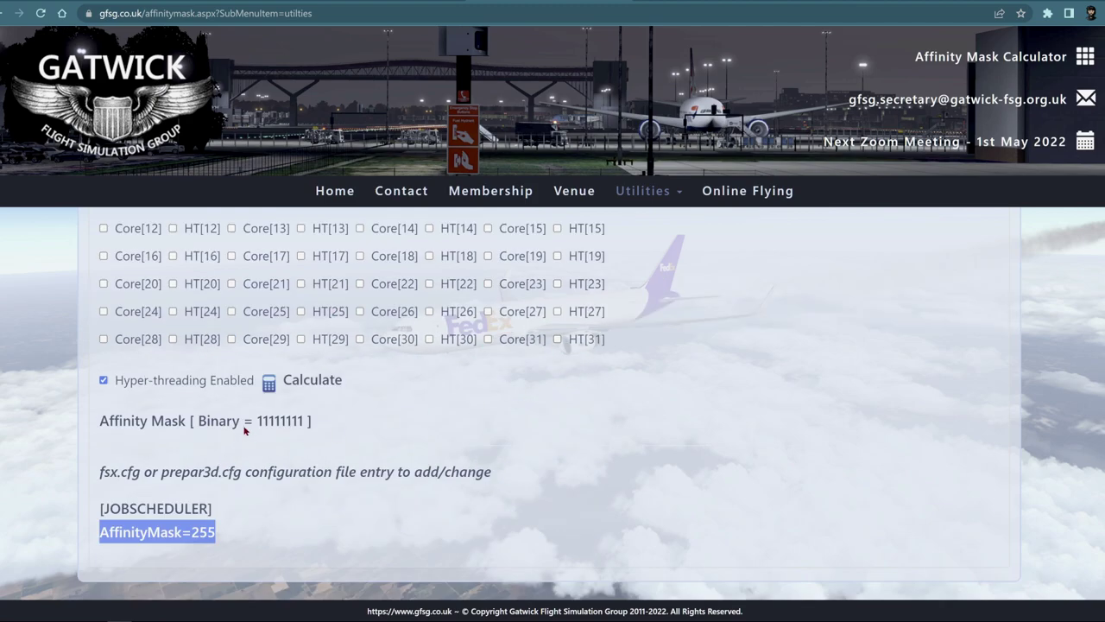
left_click(270, 380)
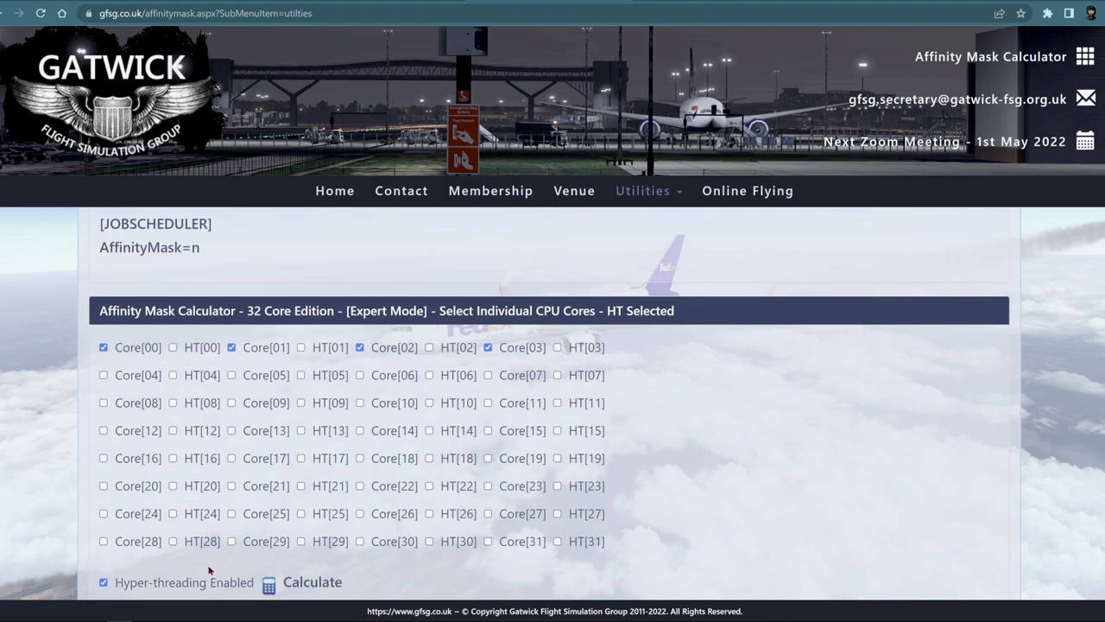
left_click_drag(228, 544, 110, 551)
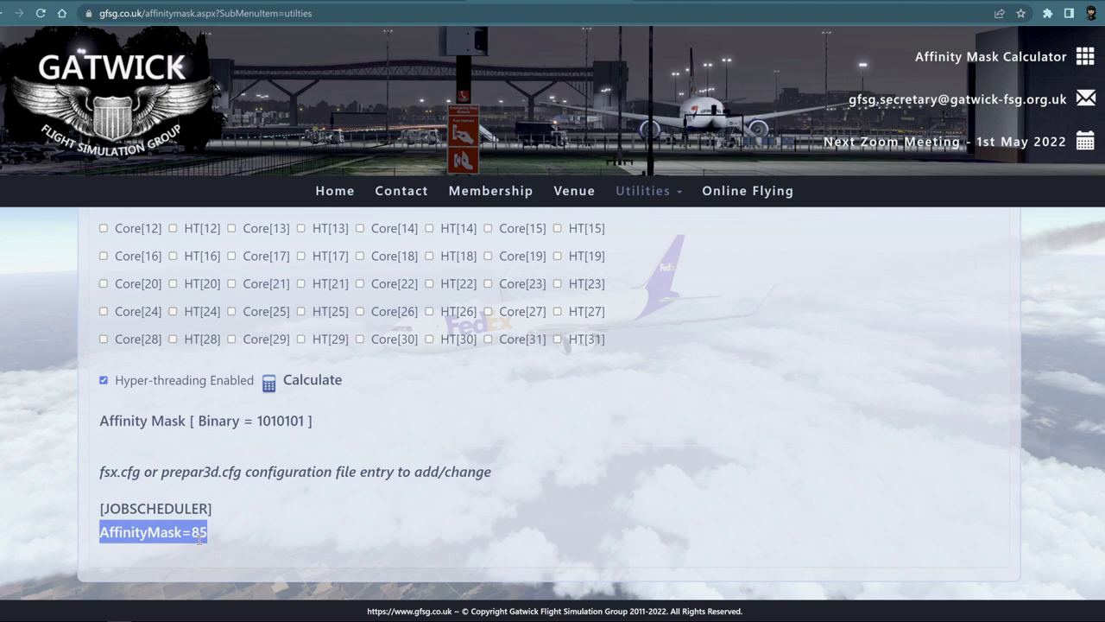
scroll(406, 477, "up", 8)
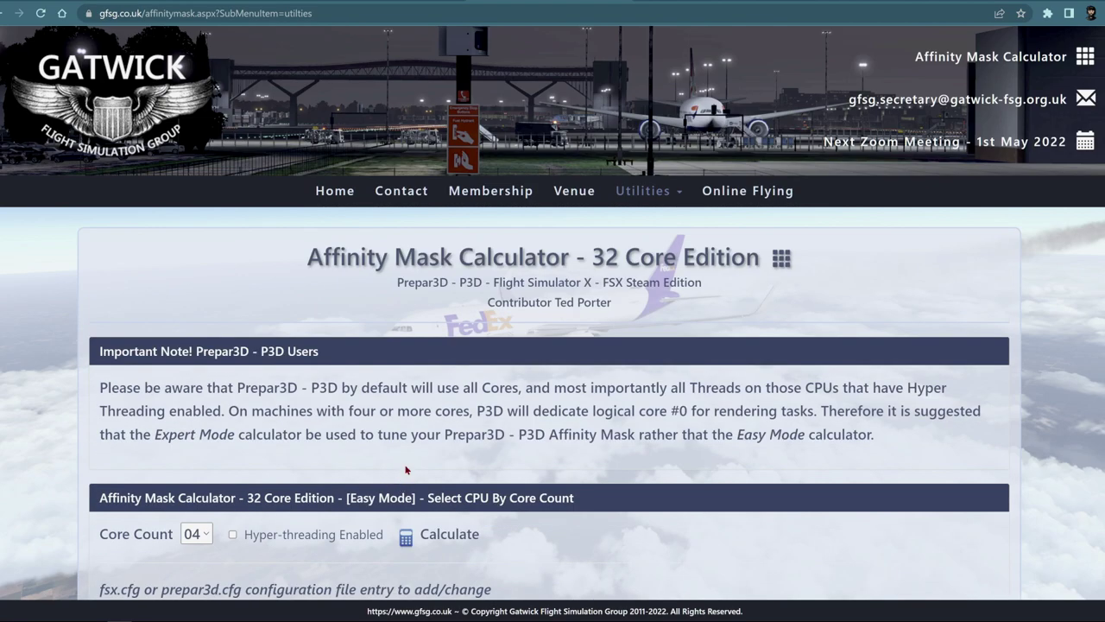
- Build the core table for 4 cores and 8 logical processors, assigning AffinityMask= processors
scroll(416, 387, "down", 3)
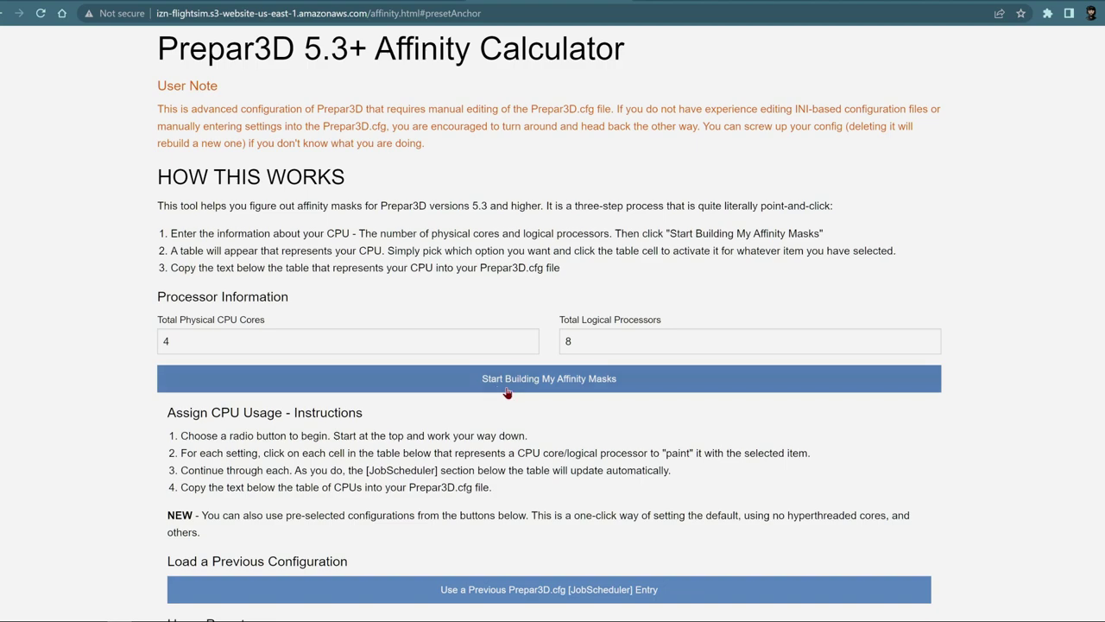
left_click(172, 380)
left_click(171, 353)
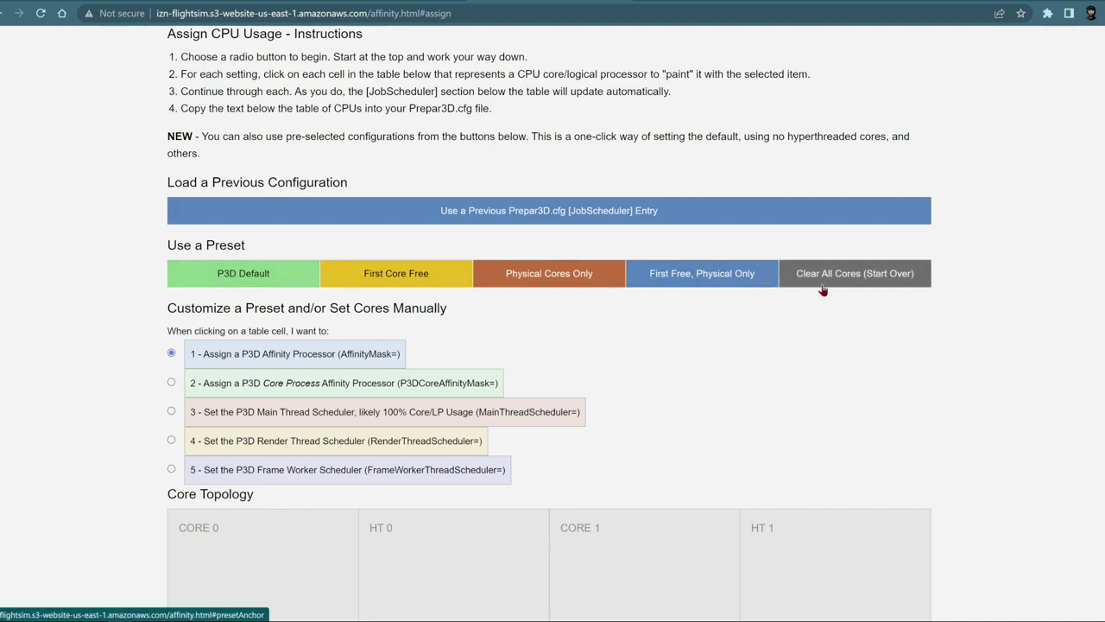
- Load the previous Prepar3D.cfg [JobScheduler] entry into the core table
left_click(451, 210)
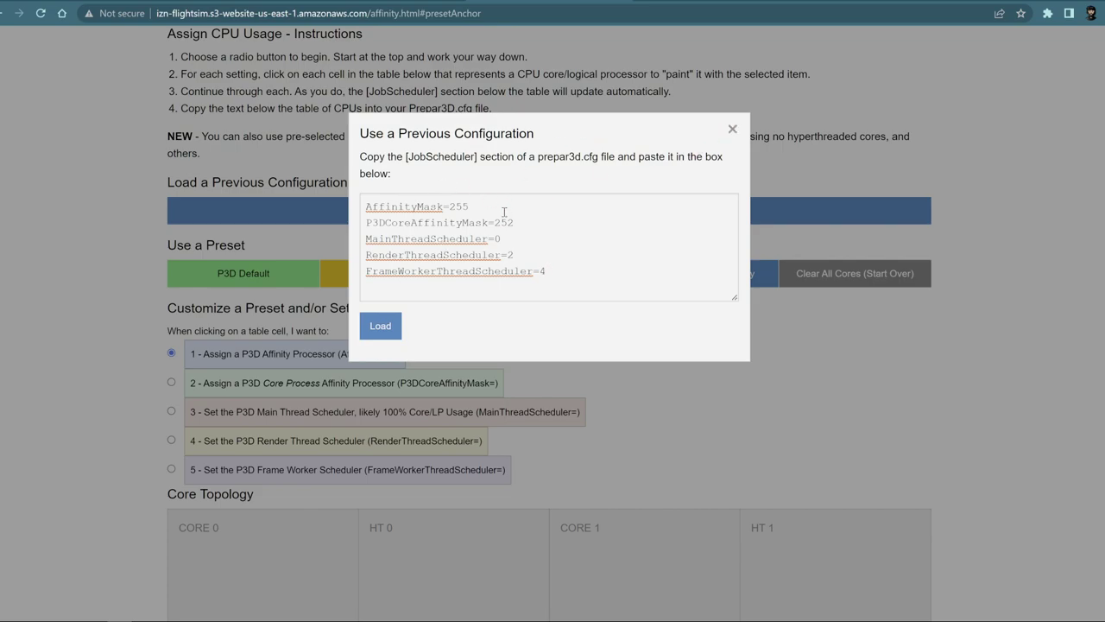
left_click(373, 328)
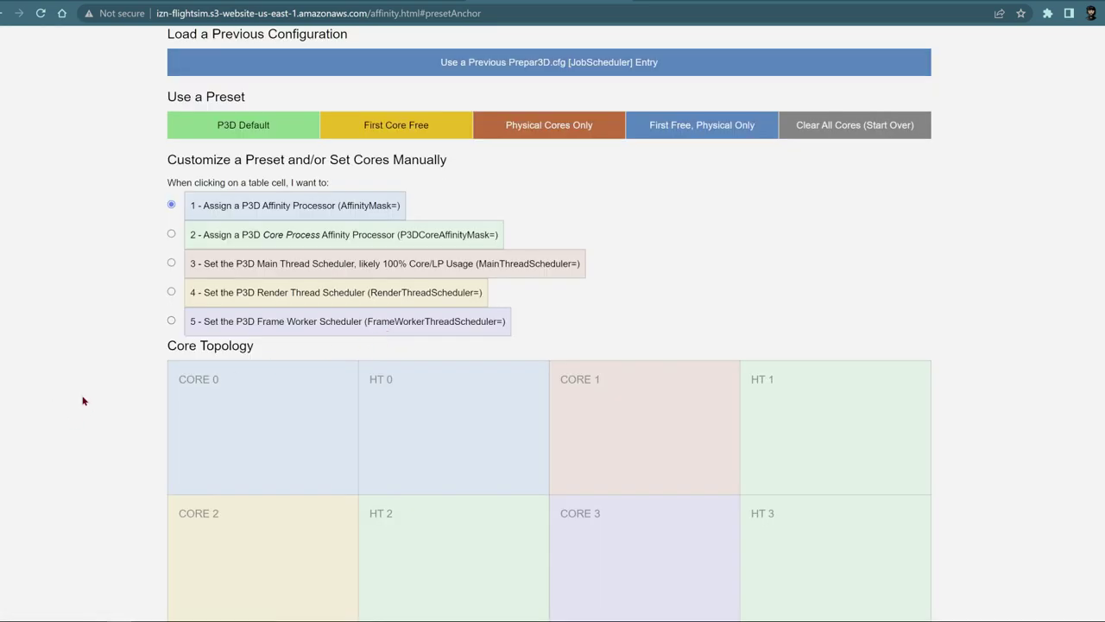
scroll(68, 402, "down", 2)
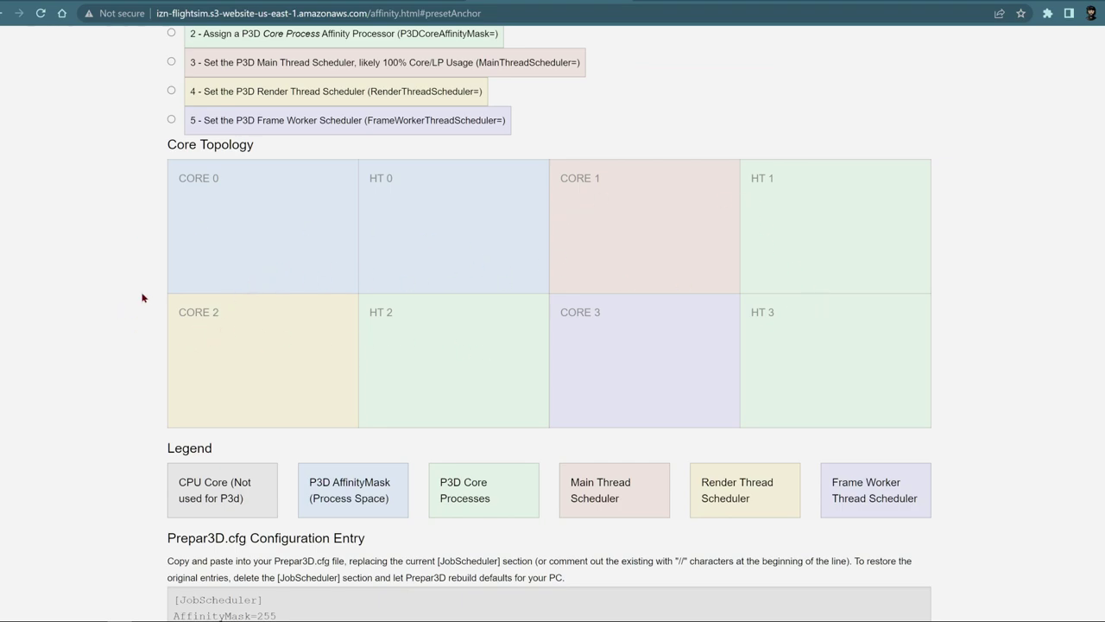
scroll(93, 401, "up", 3)
- Apply the P3D Default preset: core 0 main thread, core 1 render, core 2 frame worker
left_click(223, 264)
scroll(98, 350, "down", 5)
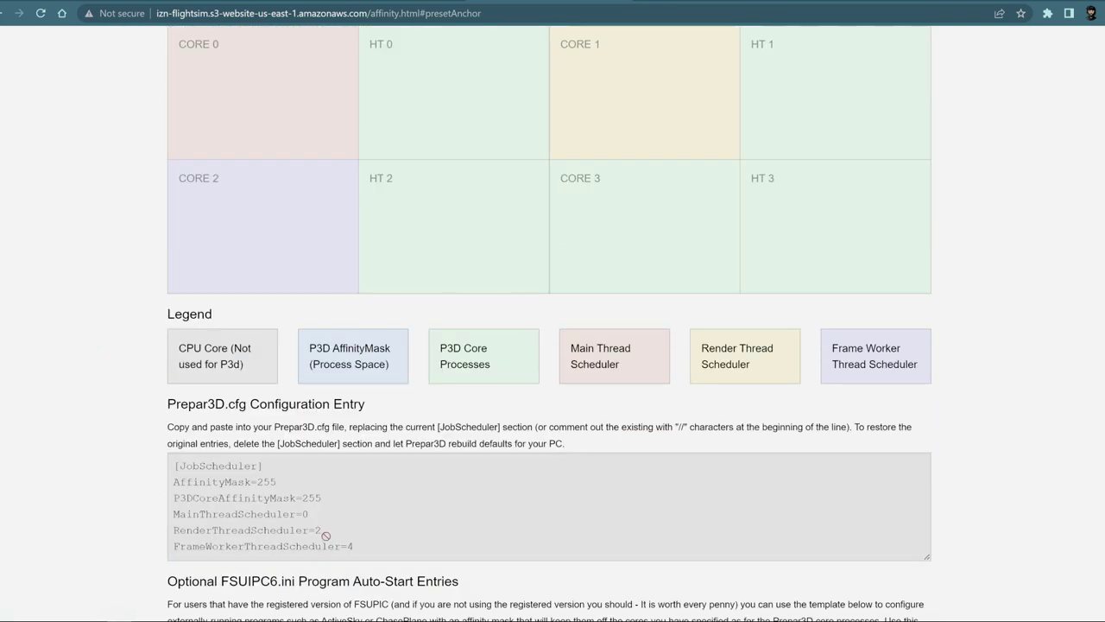
scroll(78, 485, "up", 3)
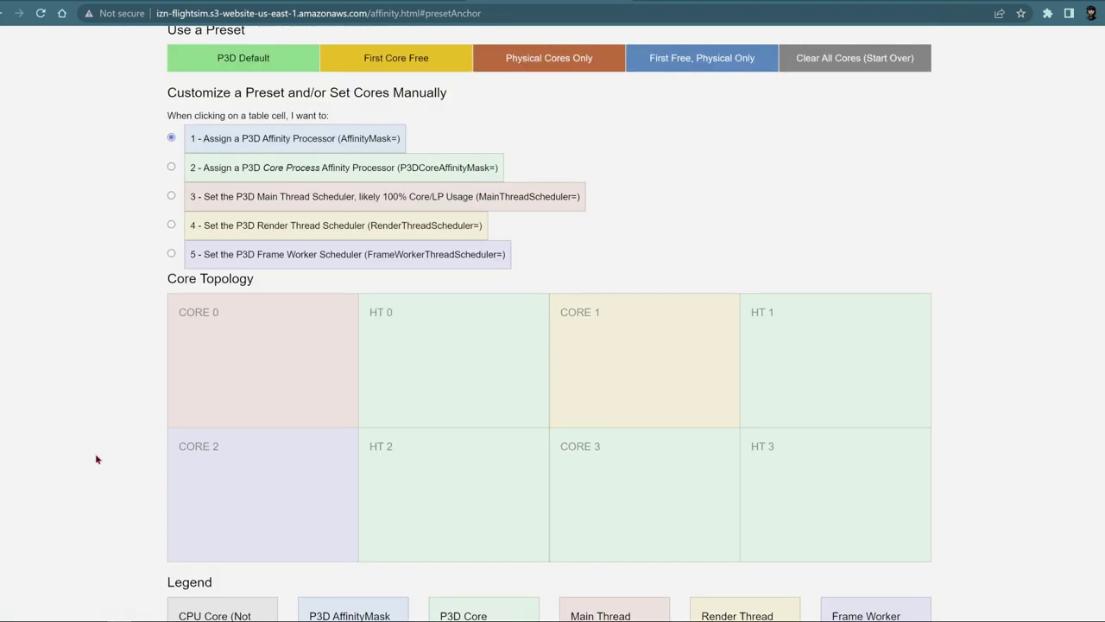
scroll(97, 460, "down", 1)
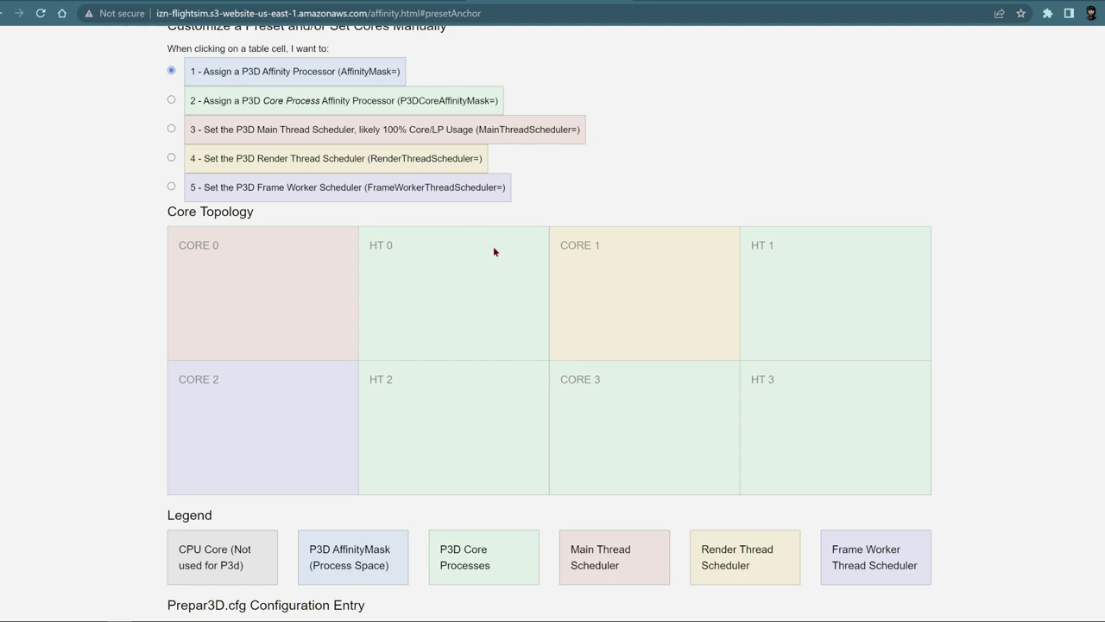
scroll(86, 330, "up", 3)
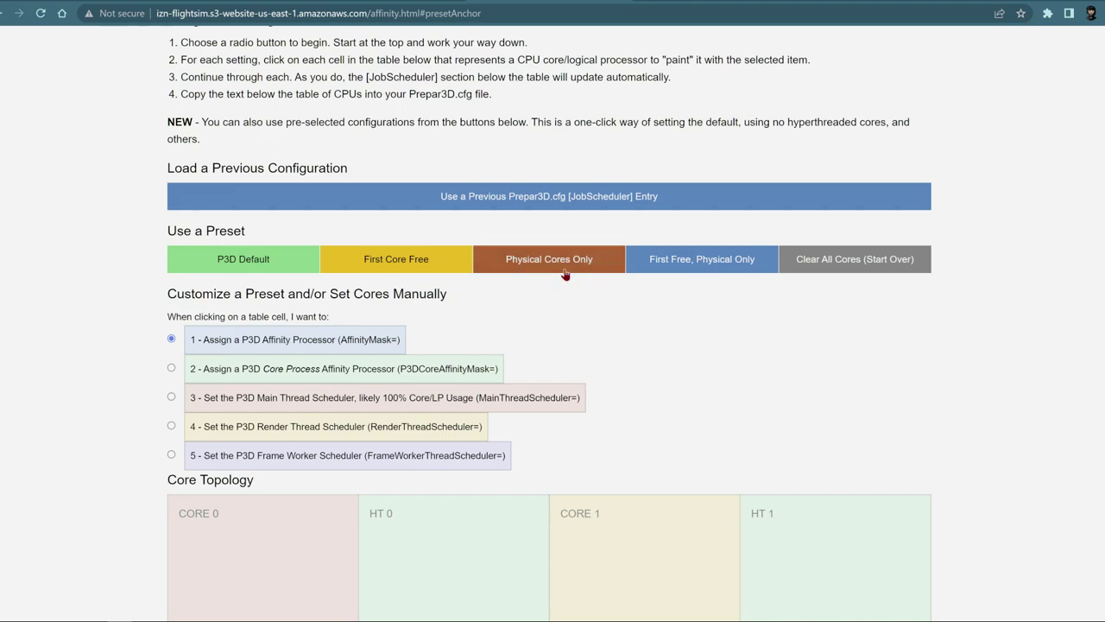
- Apply the Physical Cores Only preset and review the recoloured Core Topology table
left_click(523, 261)
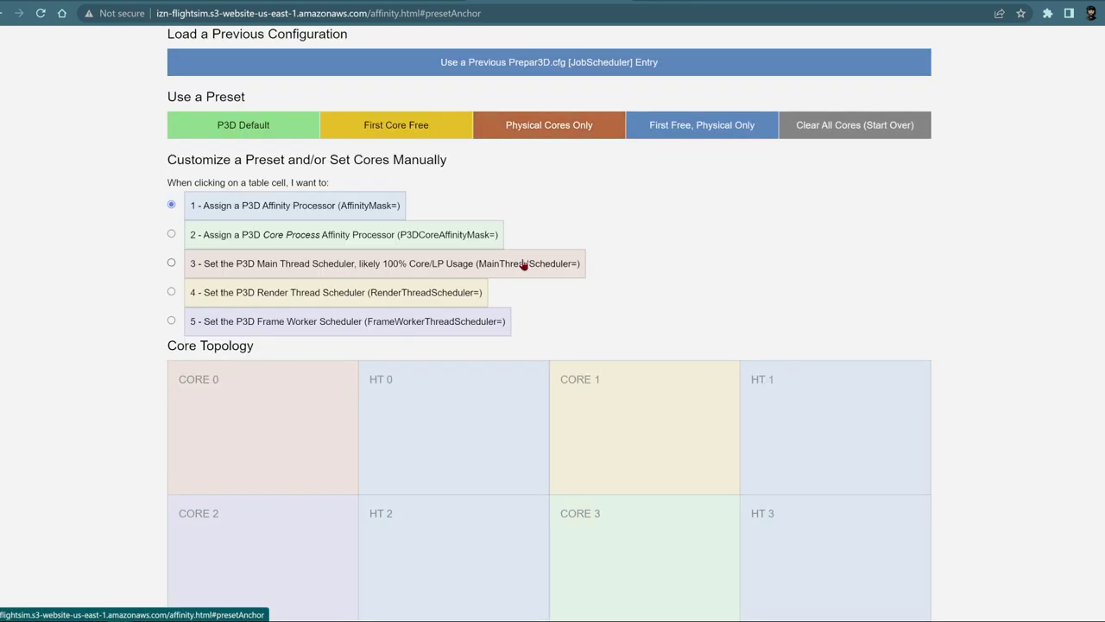
scroll(973, 351, "down", 2)
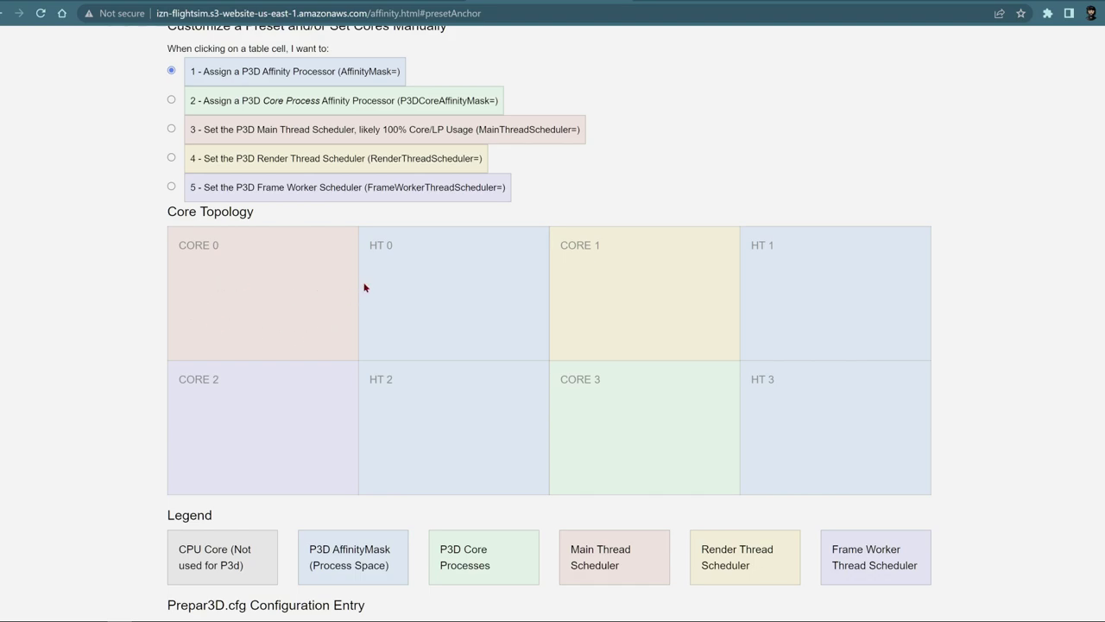
scroll(386, 276, "up", 5)
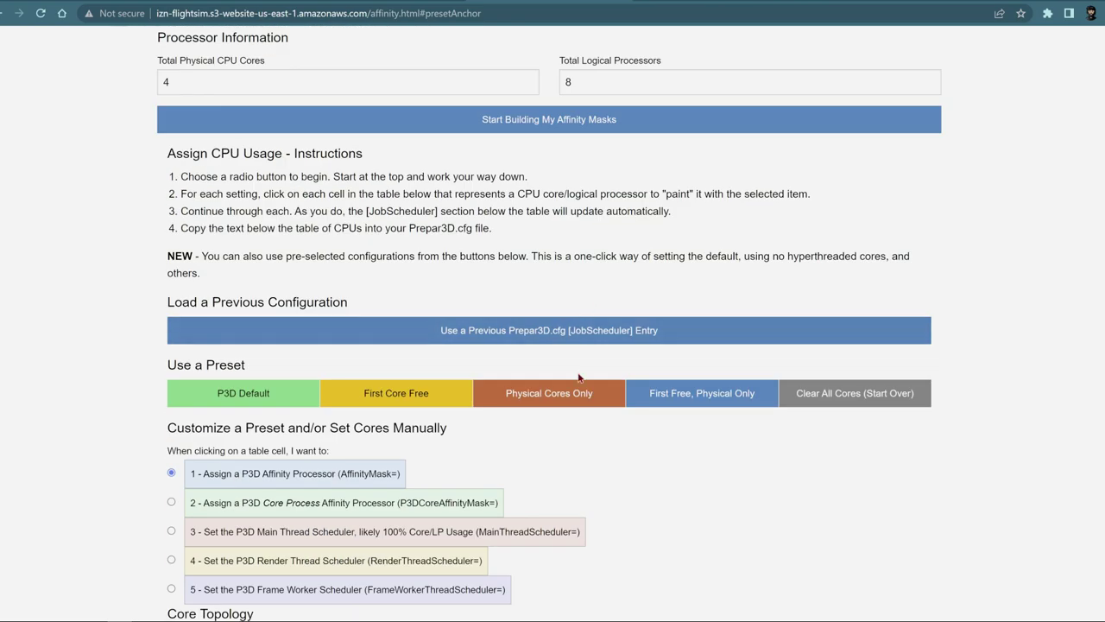
- Apply the First Free, Physical Only preset, giving P3DCoreAffinityMask=84
left_click(660, 405)
scroll(163, 360, "down", 7)
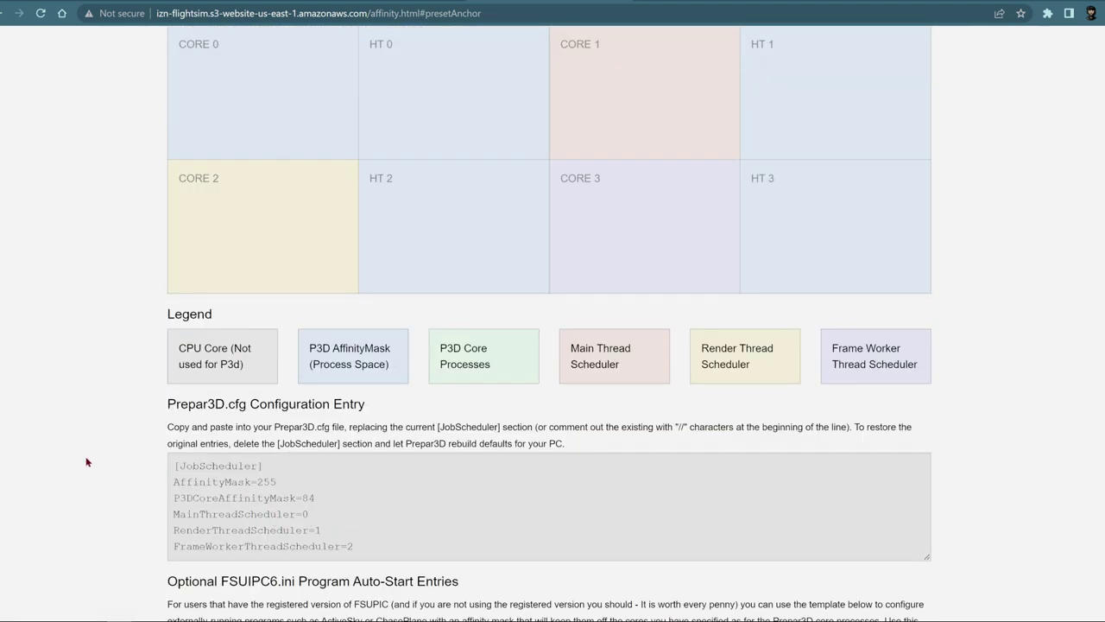
scroll(84, 458, "up", 2)
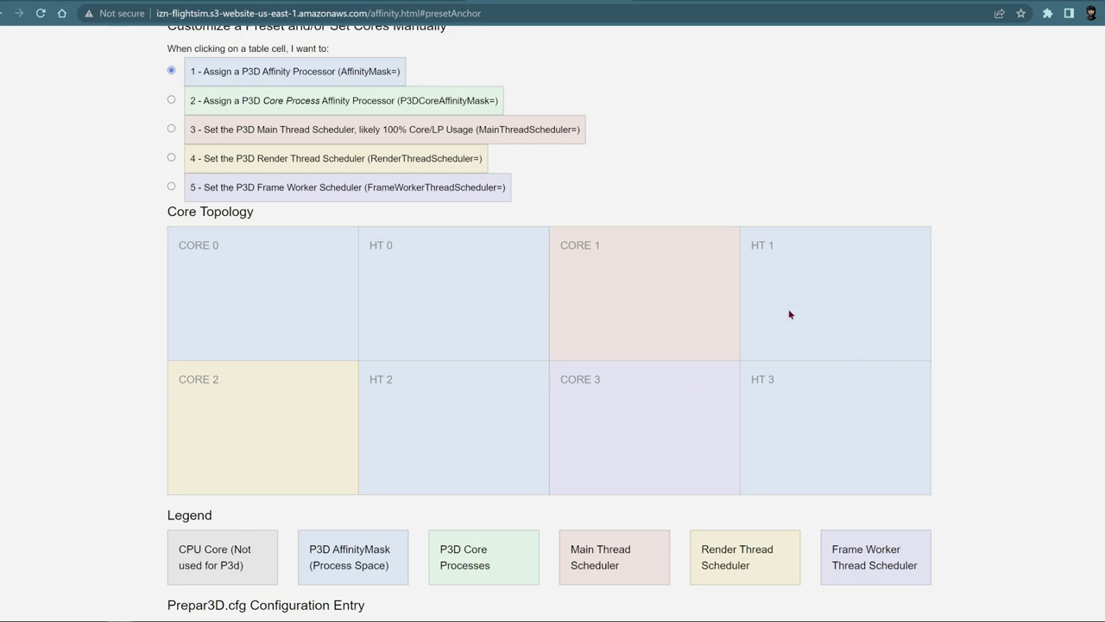
- Return to Processor Information and select the Total Physical CPU Cores value, now 6
scroll(624, 406, "up", 3)
scroll(849, 275, "down", 2)
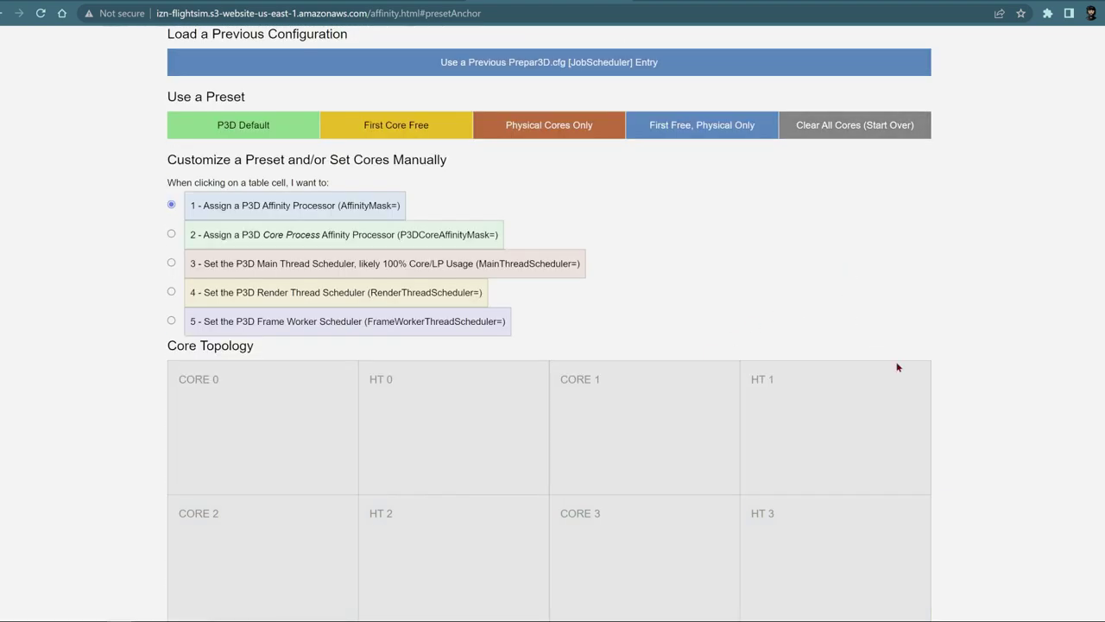
scroll(896, 363, "up", 6)
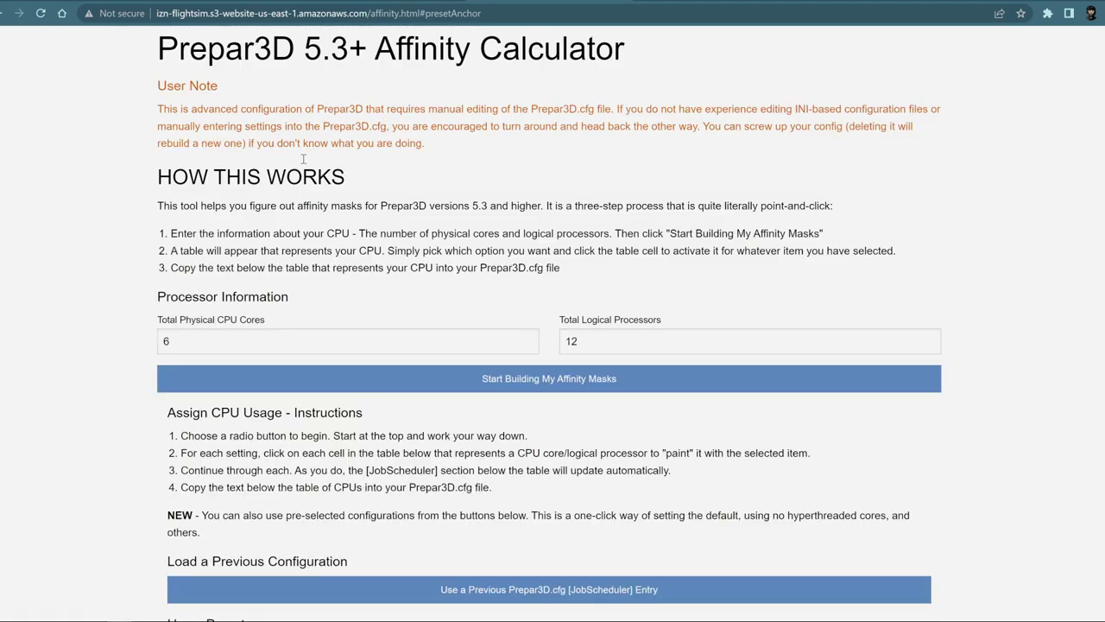
left_click_drag(199, 337, 143, 342)
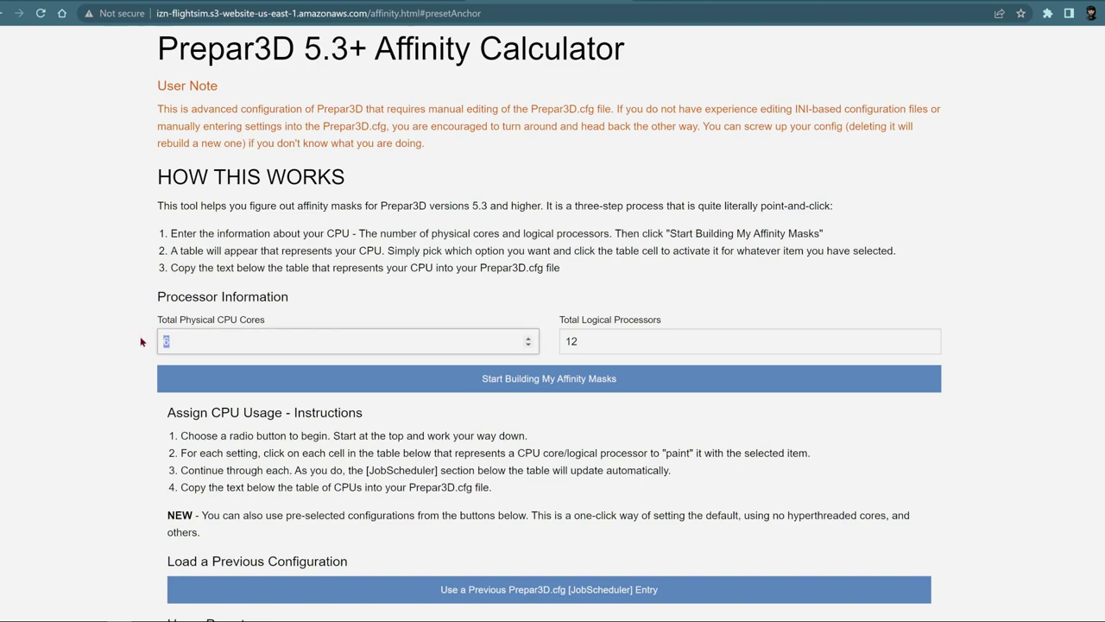